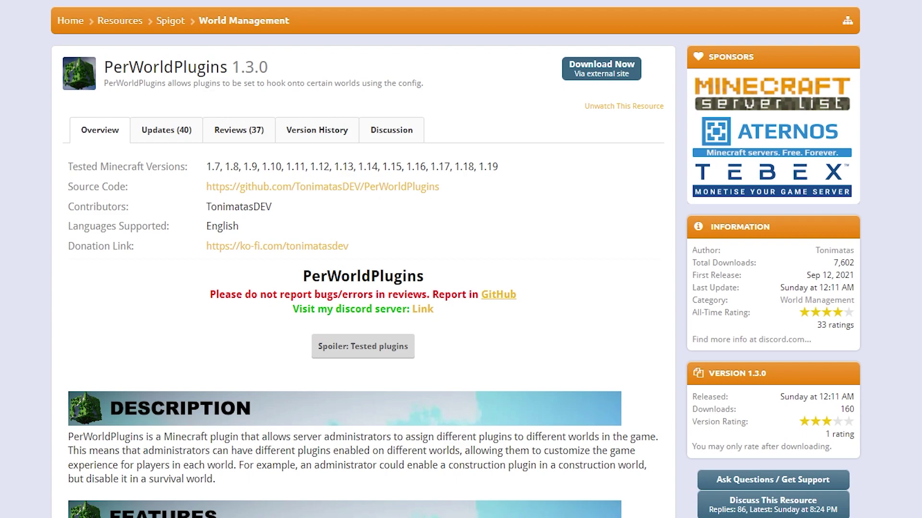
# Download PerWorldPlugins-1.3.0.jar from the plugin's Modrinth version page, reached from SpigotMC
pyautogui.click(620, 77)
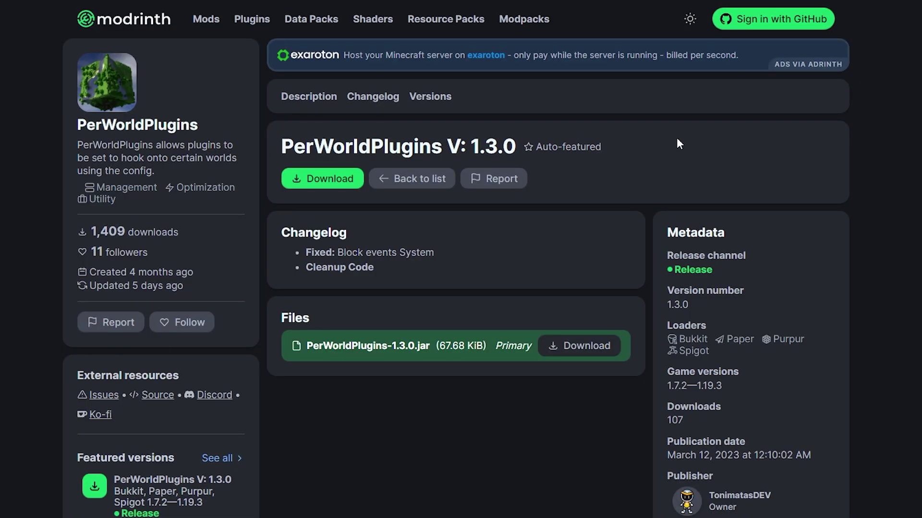
pyautogui.click(316, 185)
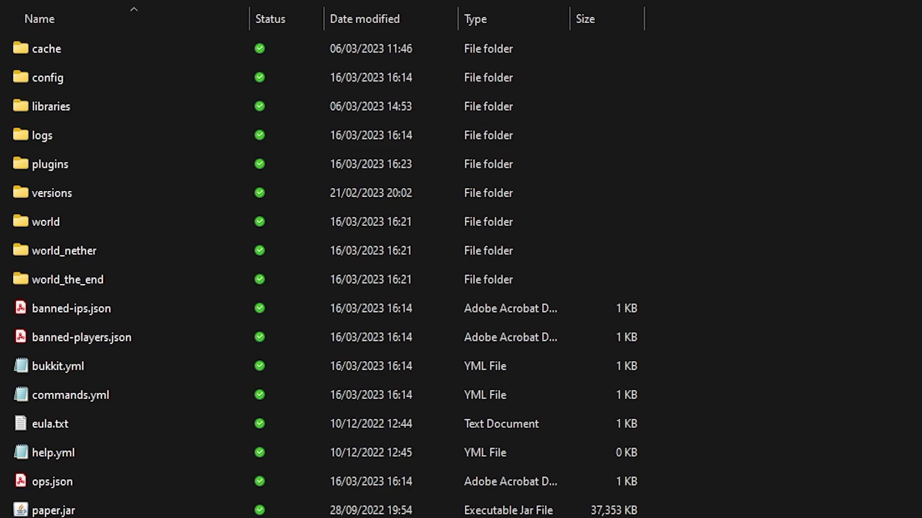
# Move the PerWorldPlugins jar into the plugins folder and launch the server from paper.jar
pyautogui.moveTo(0, 202); pyautogui.dragTo(174, 168)
pyautogui.click(140, 507)
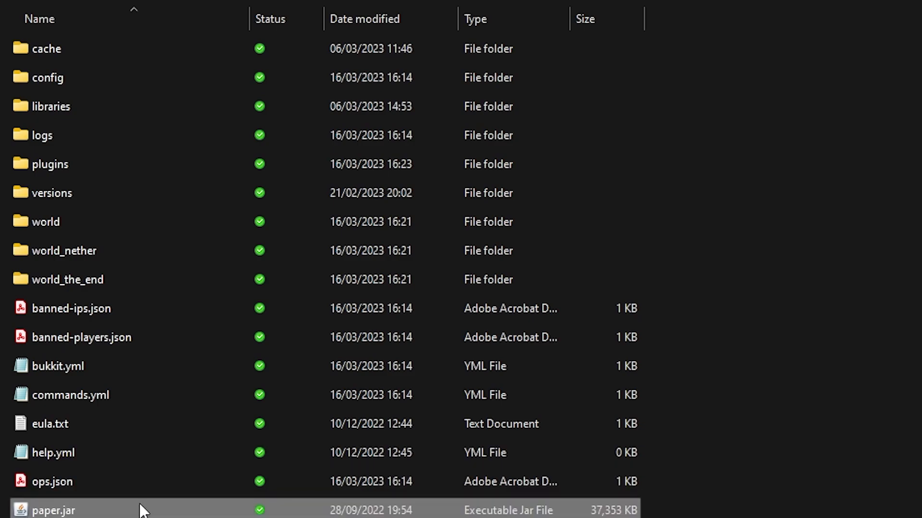
pyautogui.doubleClick(140, 505)
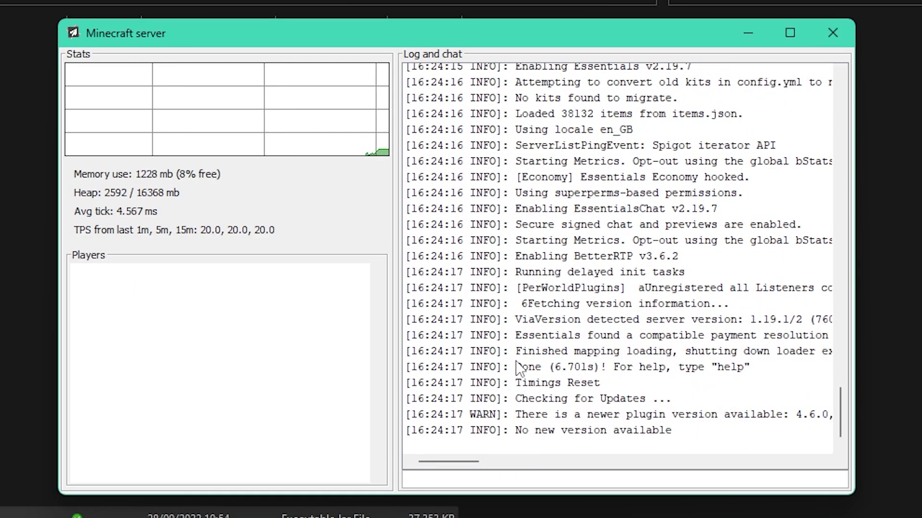
# Once start-up is done, shut the server down with the stop command
pyautogui.moveTo(516, 367); pyautogui.dragTo(773, 374)
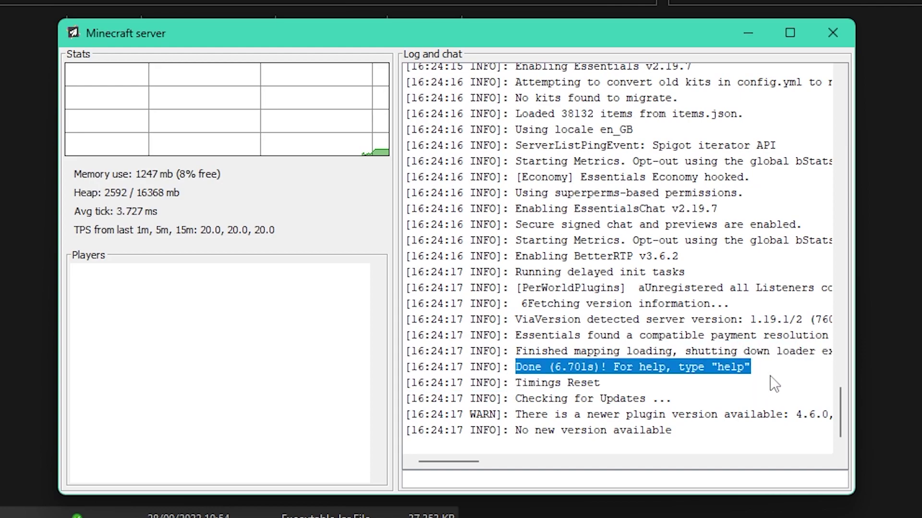
pyautogui.click(485, 479)
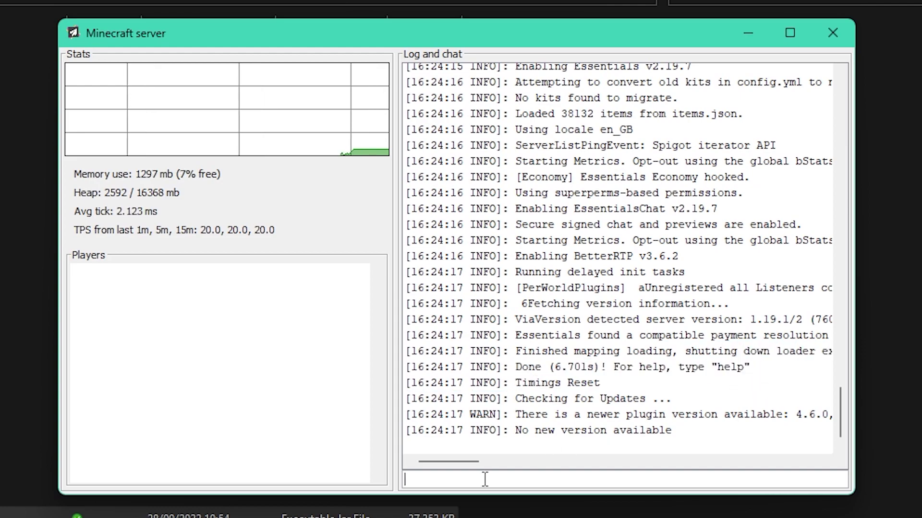
pyautogui.write('stop')
pyautogui.press('Return')
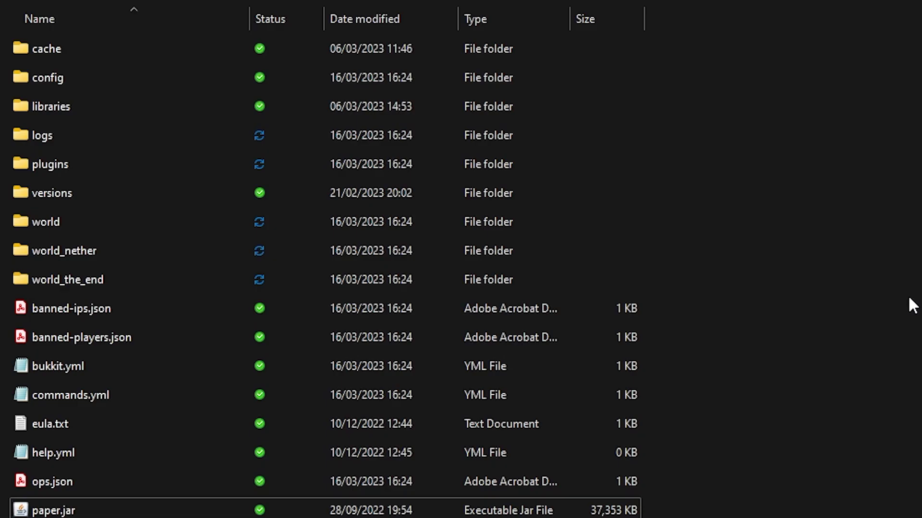
# Open plugins > PerWorldPlugins > config.yml in Notepad++
pyautogui.doubleClick(95, 166)
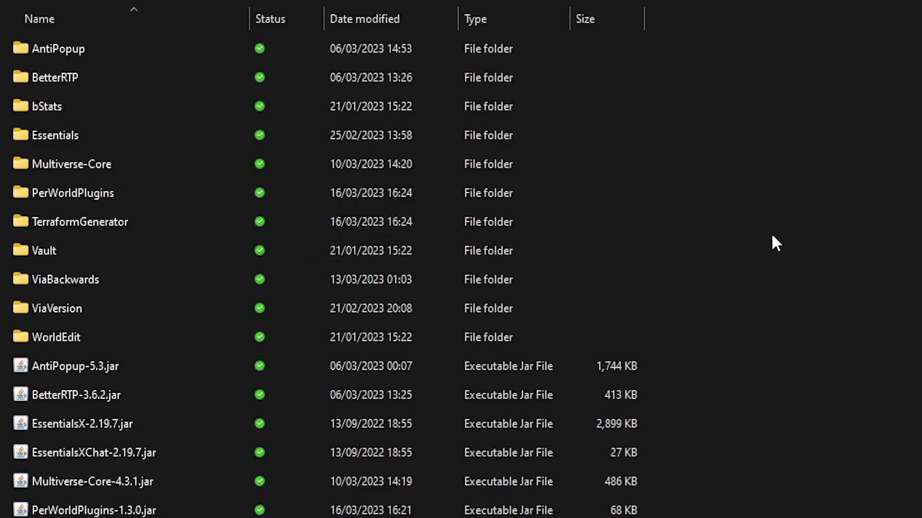
pyautogui.doubleClick(142, 195)
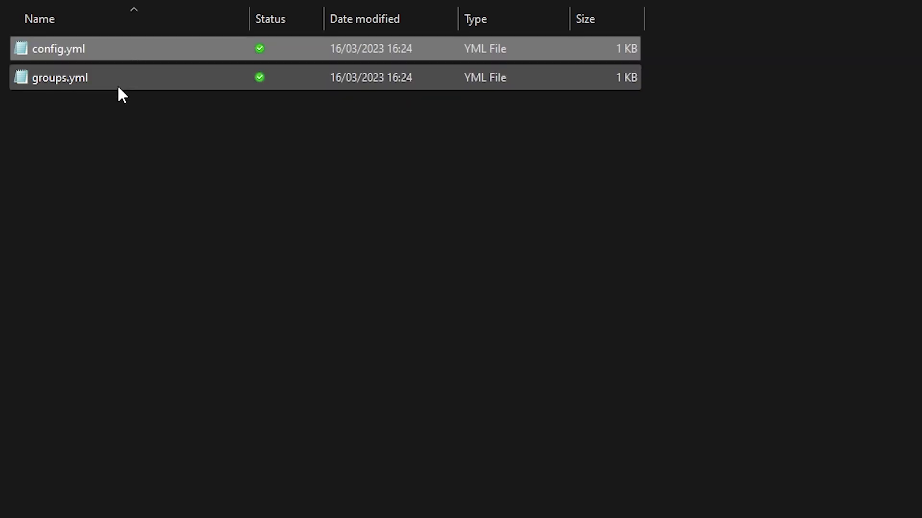
pyautogui.doubleClick(108, 50)
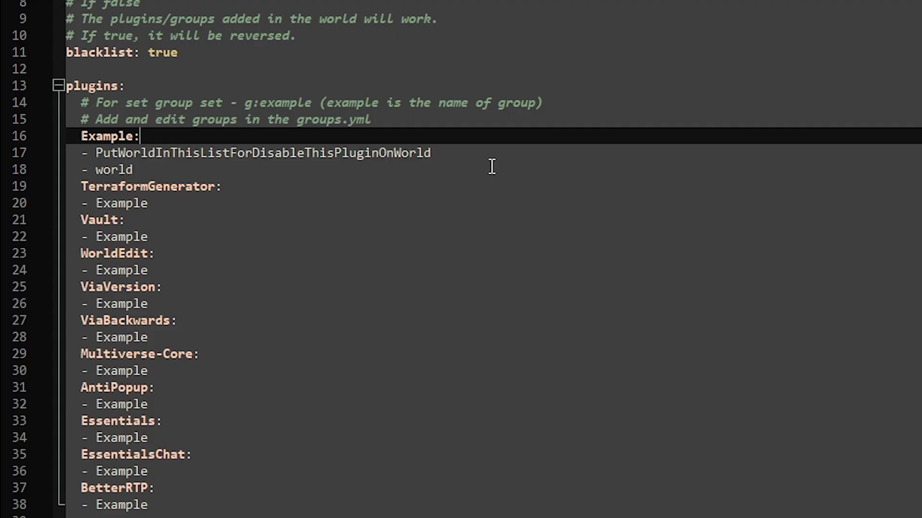
# Replace BetterRTP's Example world with world_nether in config.yml
pyautogui.scroll(-1, 487, 185)
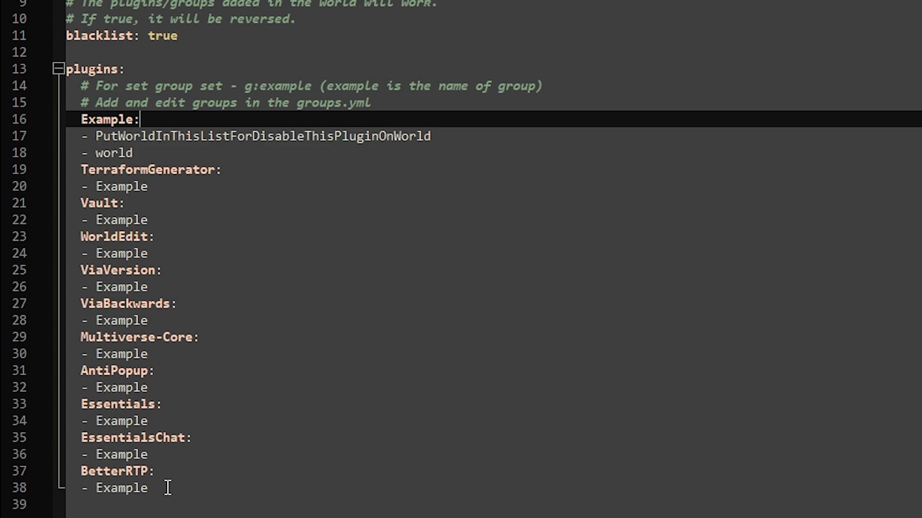
pyautogui.doubleClick(123, 488)
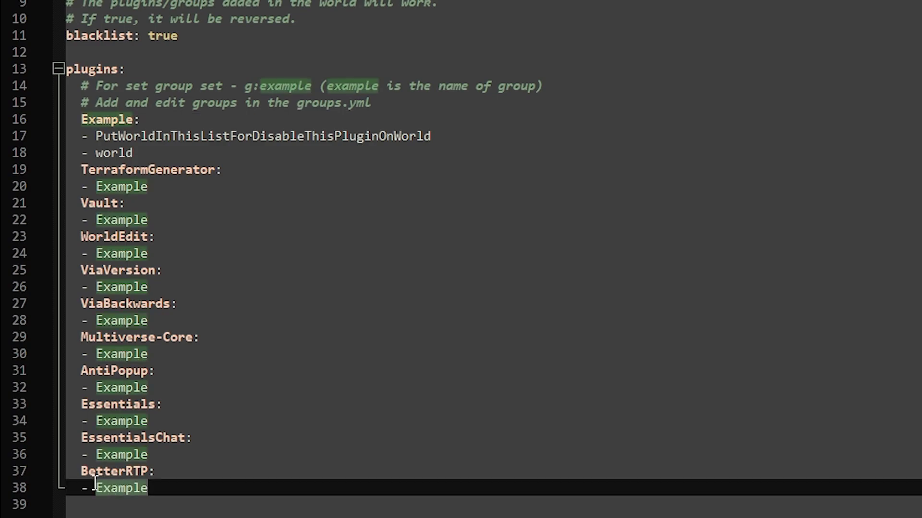
pyautogui.write('world_nether')
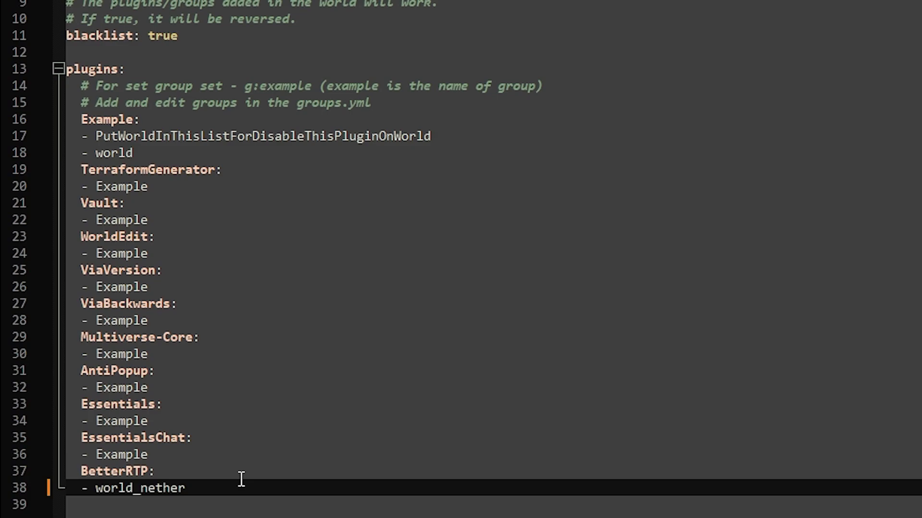
# Replace AntiPopup's Example world with world_the_end
pyautogui.press('Up')
pyautogui.press('Up')
pyautogui.press('Up')
pyautogui.press('Up')
pyautogui.press('Up')
pyautogui.press('Up')
pyautogui.press('Up')
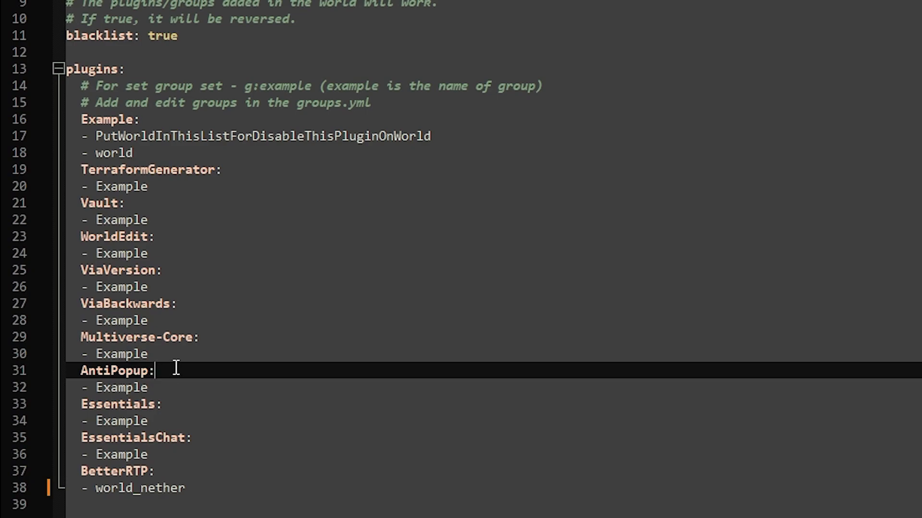
pyautogui.doubleClick(101, 388)
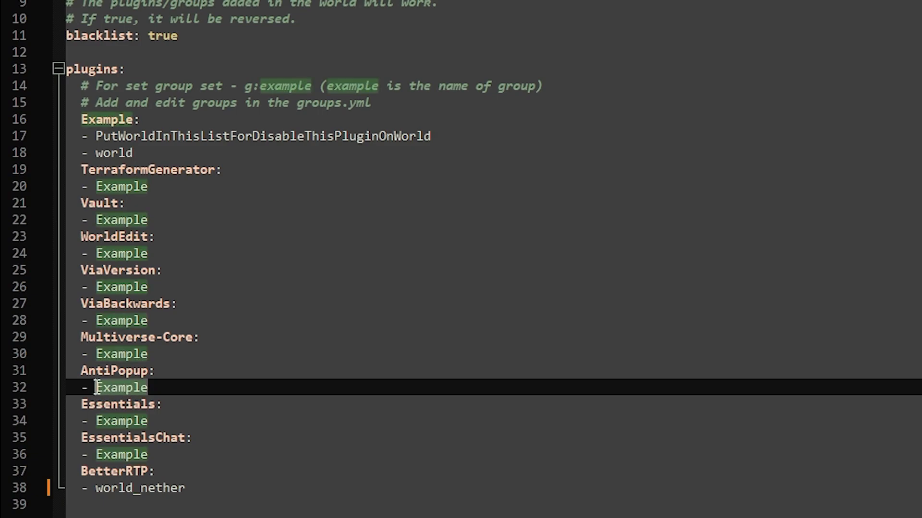
pyautogui.write('world')
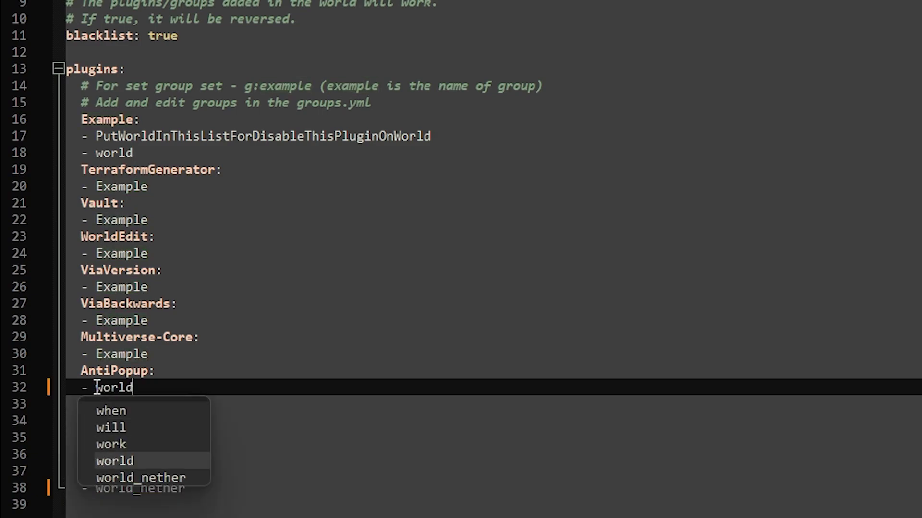
pyautogui.write('_the_end')
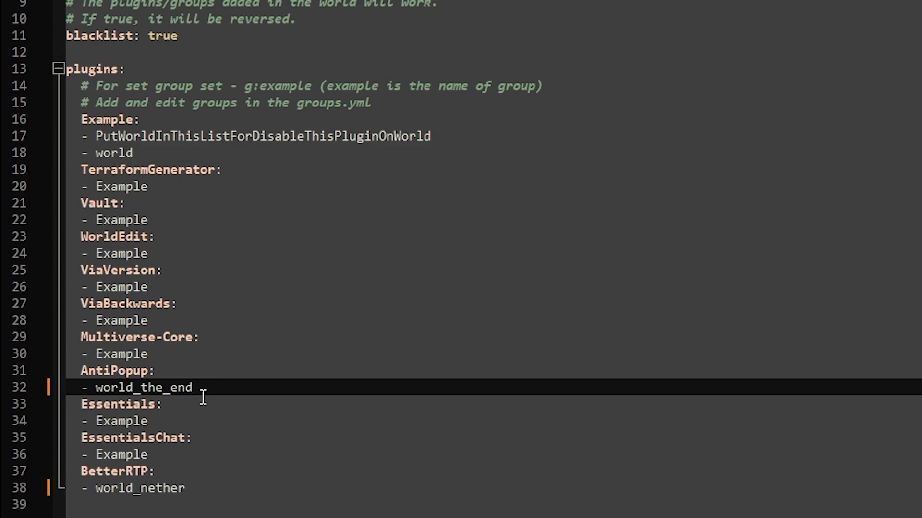
pyautogui.moveTo(214, 387); pyautogui.dragTo(66, 387)
pyautogui.click(257, 379)
# Change Vault's world to lobby and add '- world_the_end' under BetterRTP
pyautogui.moveTo(149, 221); pyautogui.dragTo(97, 221)
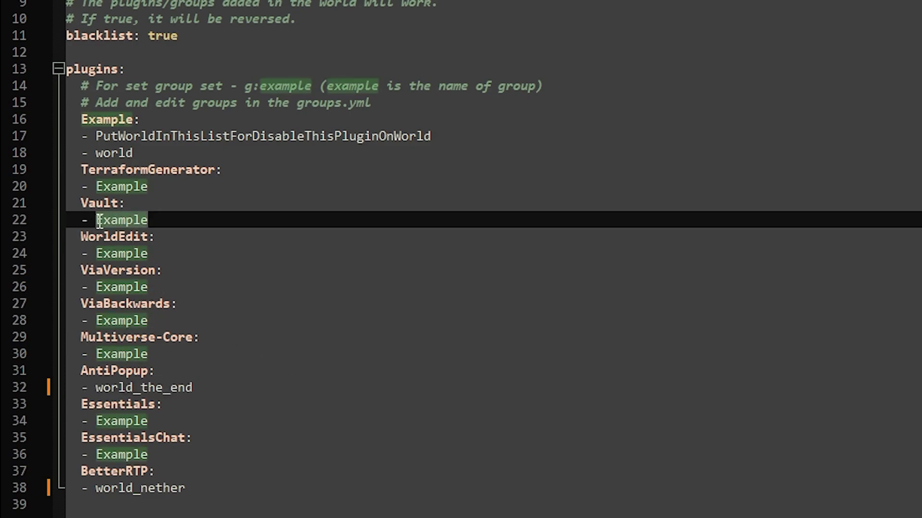
pyautogui.write('lobby')
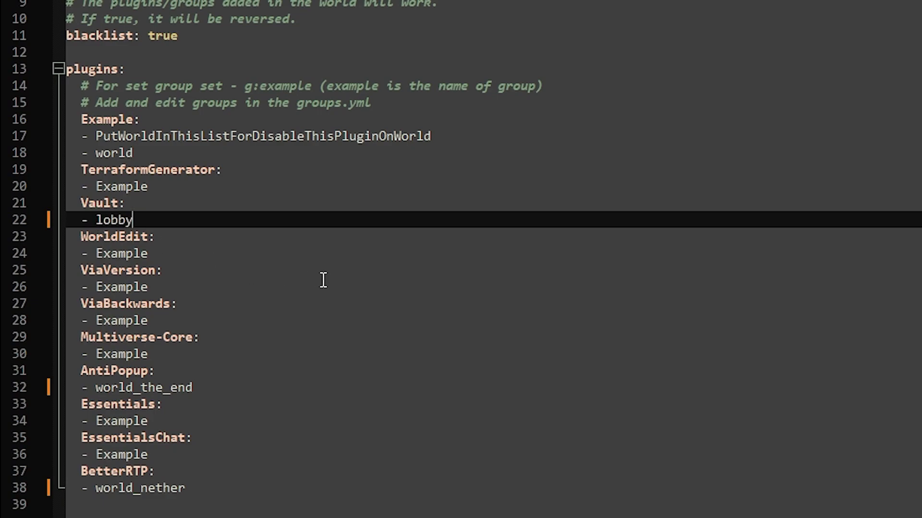
pyautogui.click(297, 487)
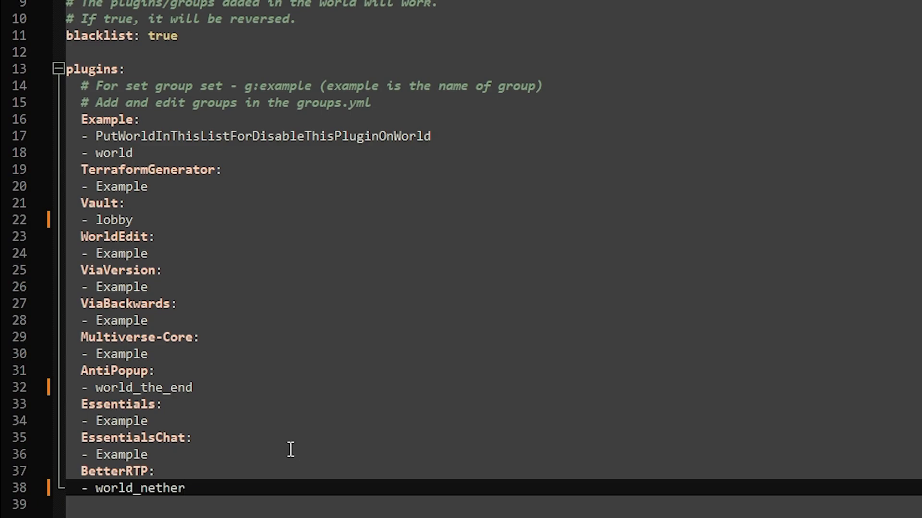
pyautogui.press('Return')
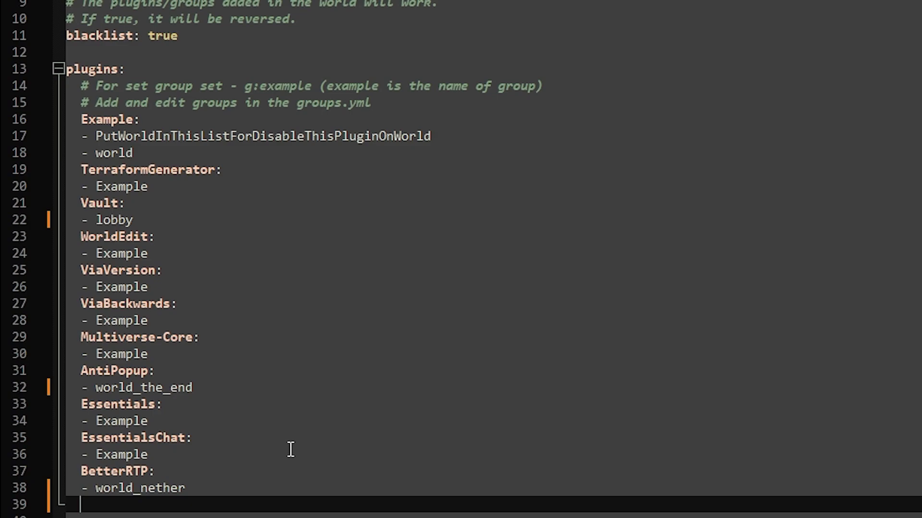
pyautogui.write('- w')
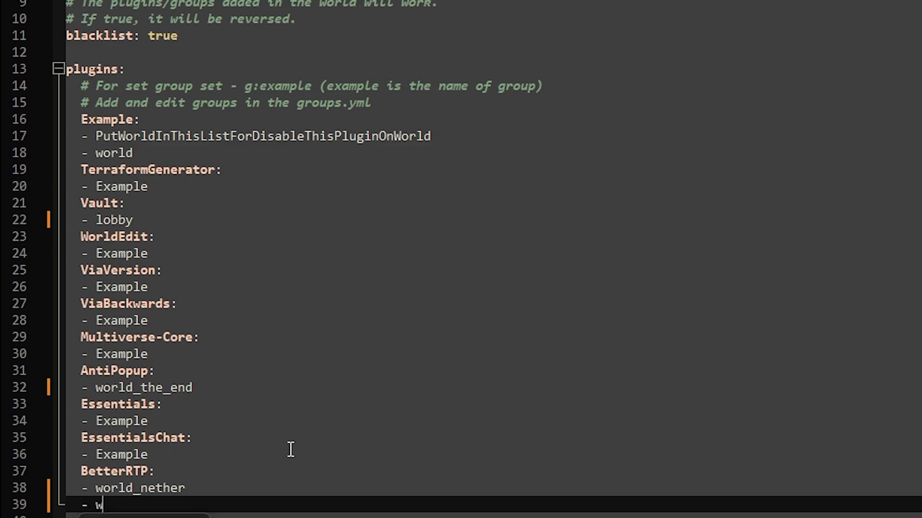
pyautogui.write('orld_the_end')
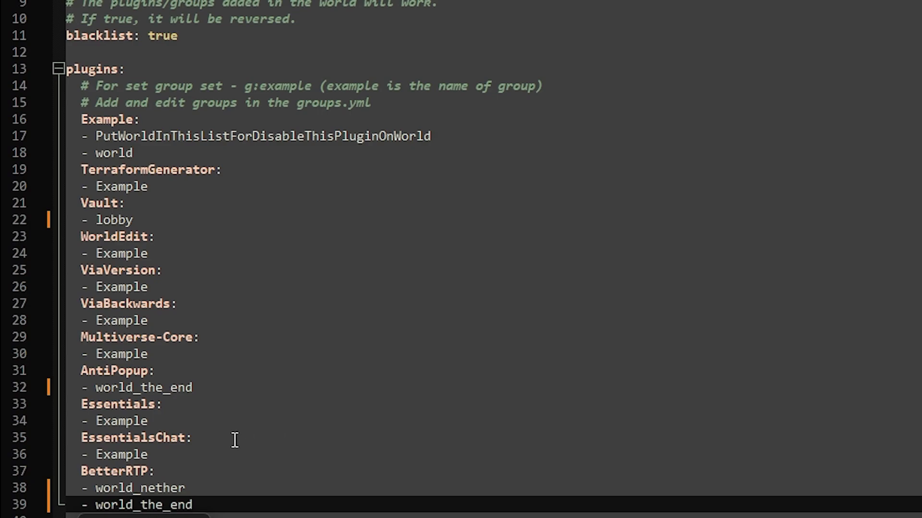
pyautogui.click(247, 471)
pyautogui.click(211, 488)
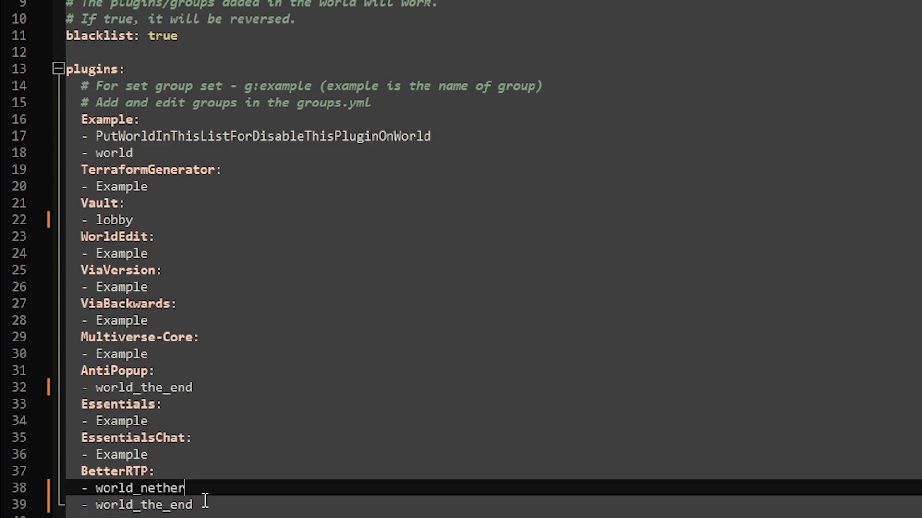
pyautogui.moveTo(199, 487); pyautogui.dragTo(119, 489)
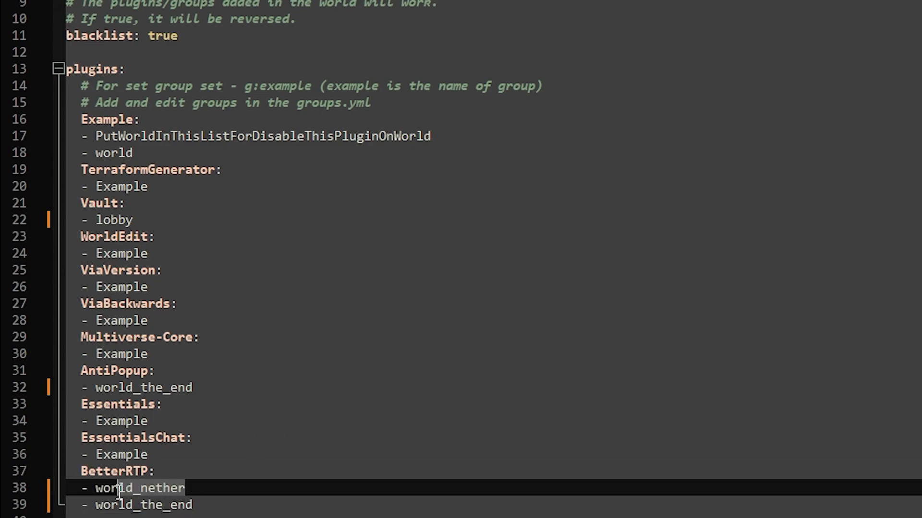
pyautogui.click(250, 504)
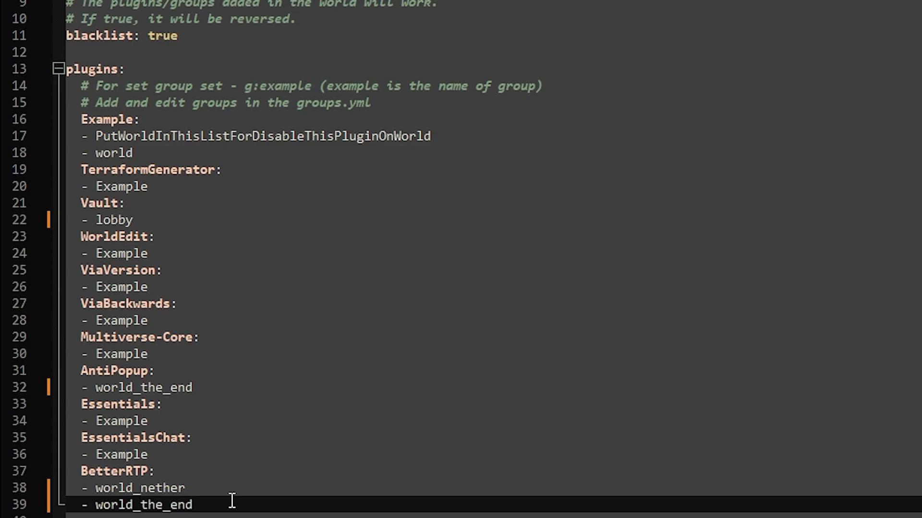
# Save config.yml and go back up to the server folder in Explorer
pyautogui.hotkey('ctrl', 's')
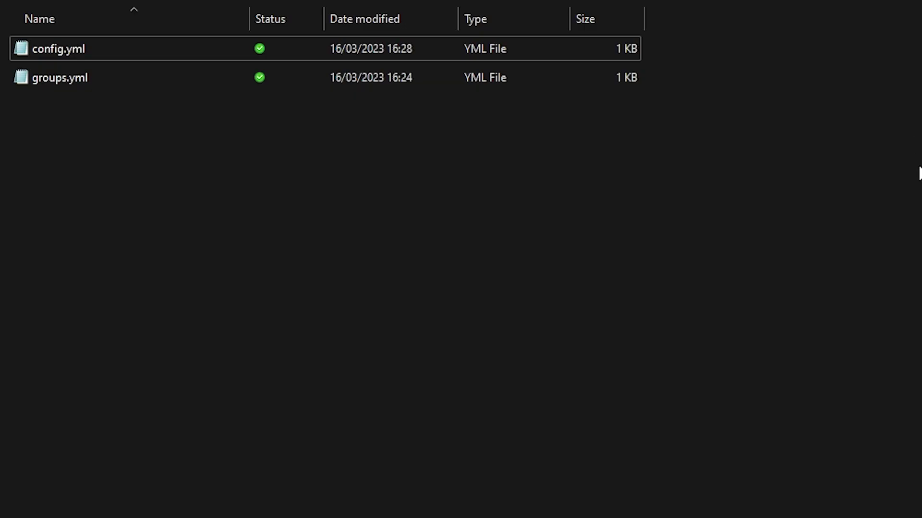
pyautogui.hotkey('alt', 'Left')
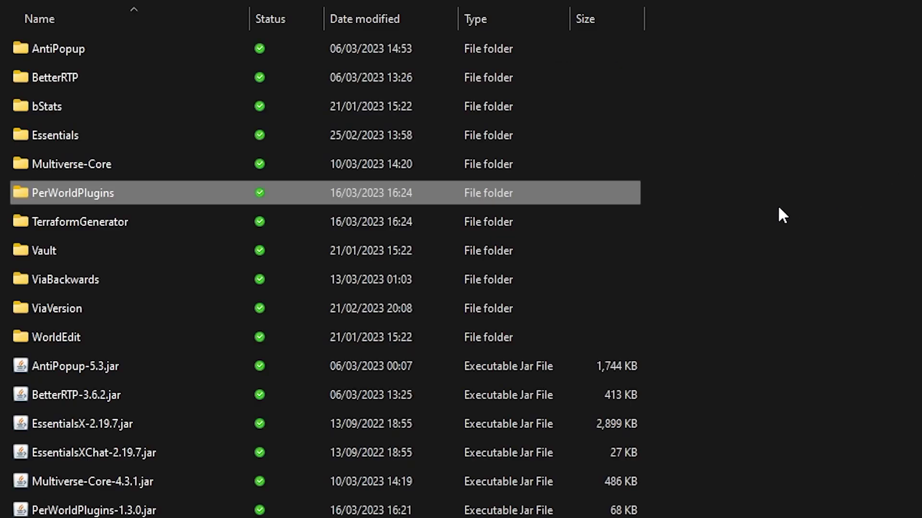
pyautogui.hotkey('alt', 'Left')
pyautogui.scroll(-2, 128, 457)
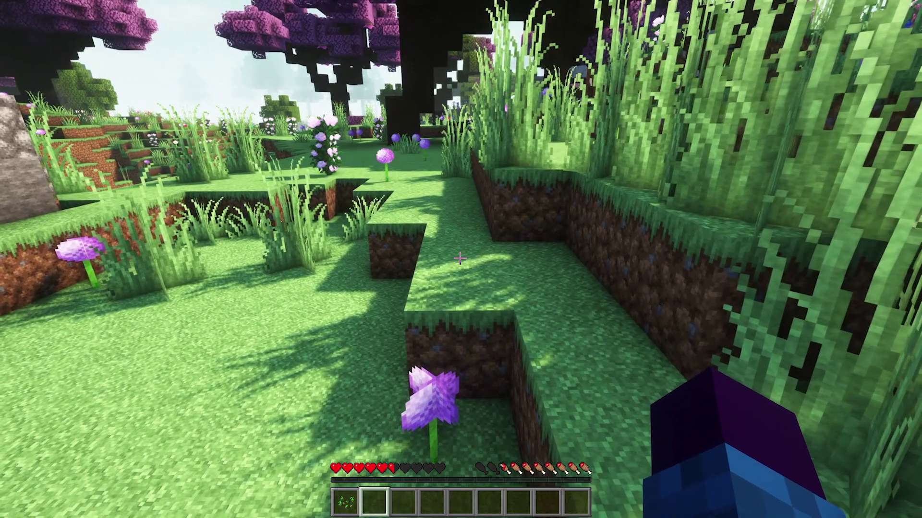
# Test random teleport with /rtp in the overworld, then travel with /mv tp world_nether
pyautogui.write('/rain')
pyautogui.press('BackSpace')
pyautogui.press('BackSpace')
pyautogui.press('BackSpace')
pyautogui.write('tp')
pyautogui.press('Return')
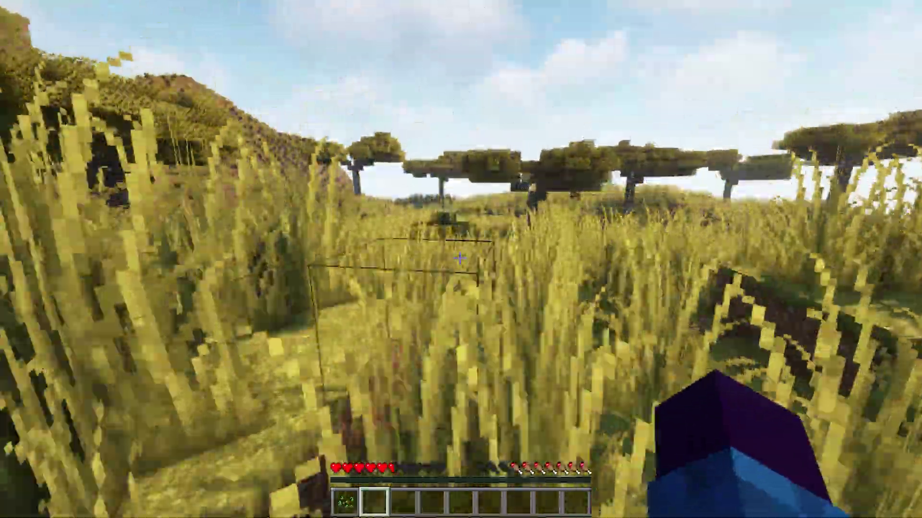
pyautogui.write('/')
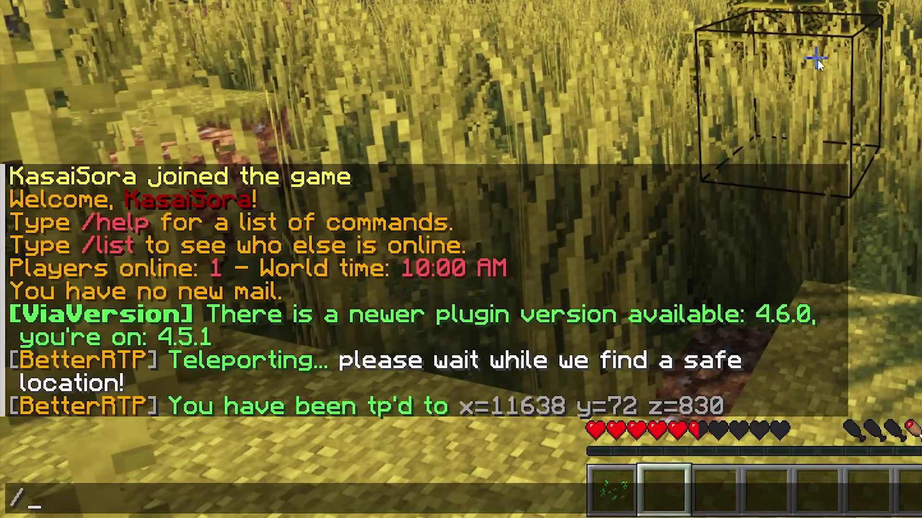
pyautogui.write('mv tp world_nether')
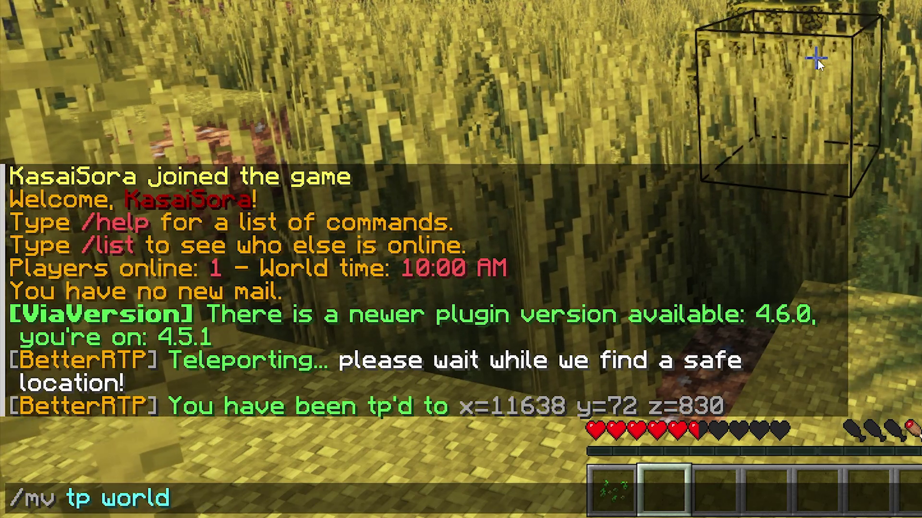
pyautogui.press('Return')
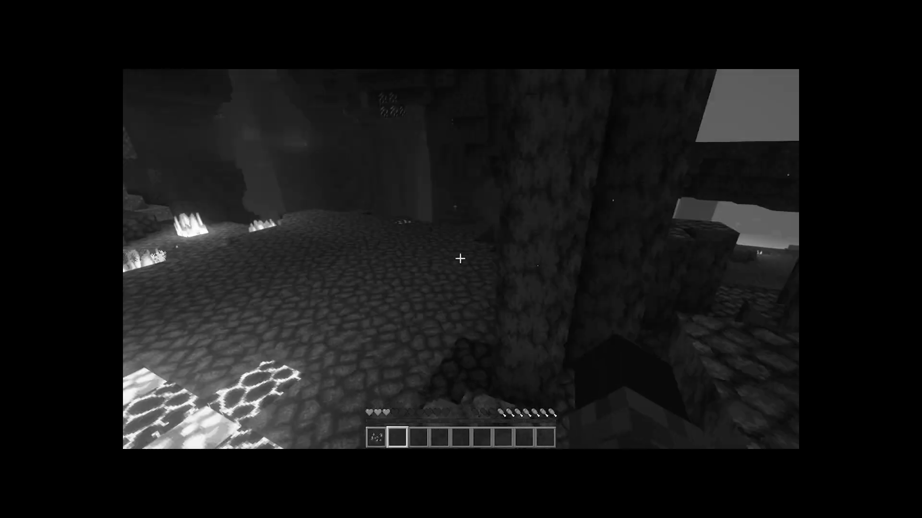
# In the Nether, send /rtp and confirm it reports the command is disabled for this world
pyautogui.press('w')
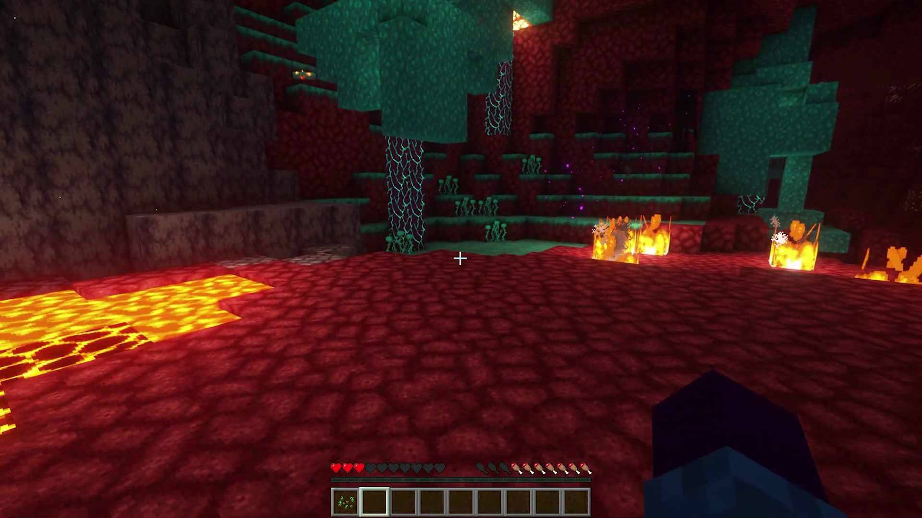
pyautogui.press('/')
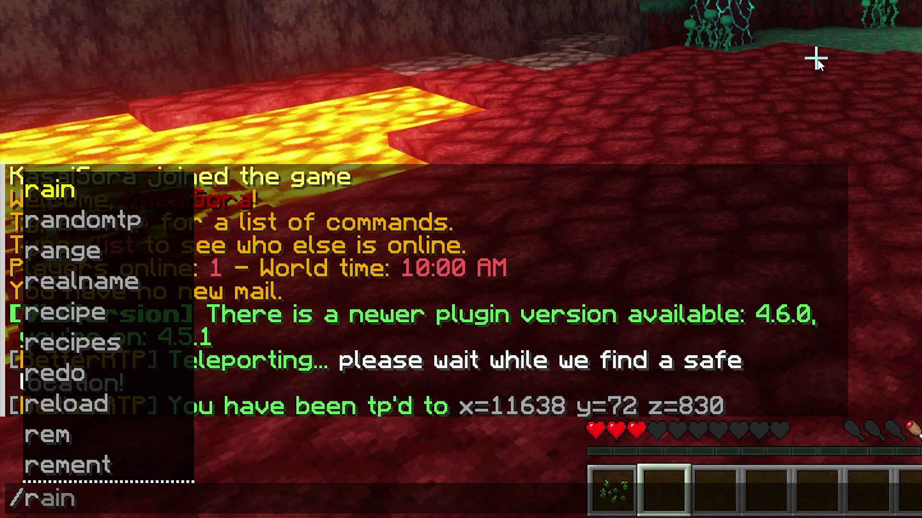
pyautogui.press('Return')
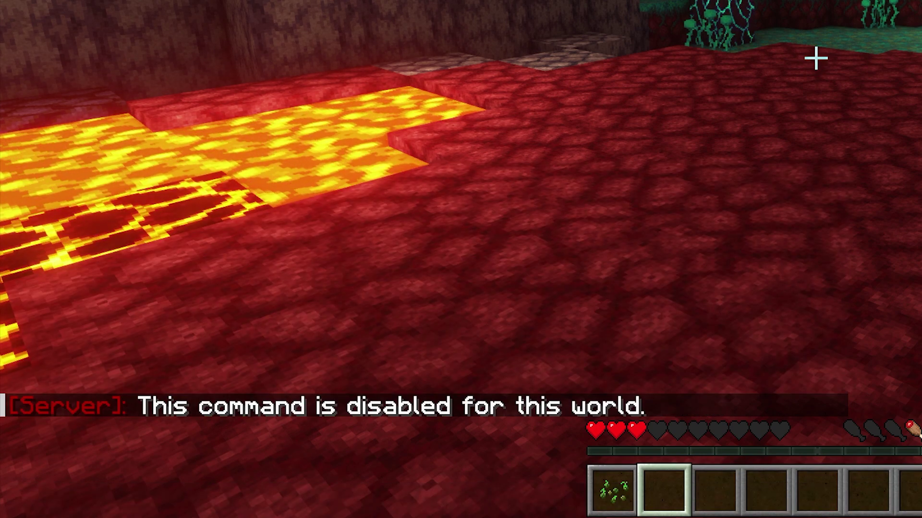